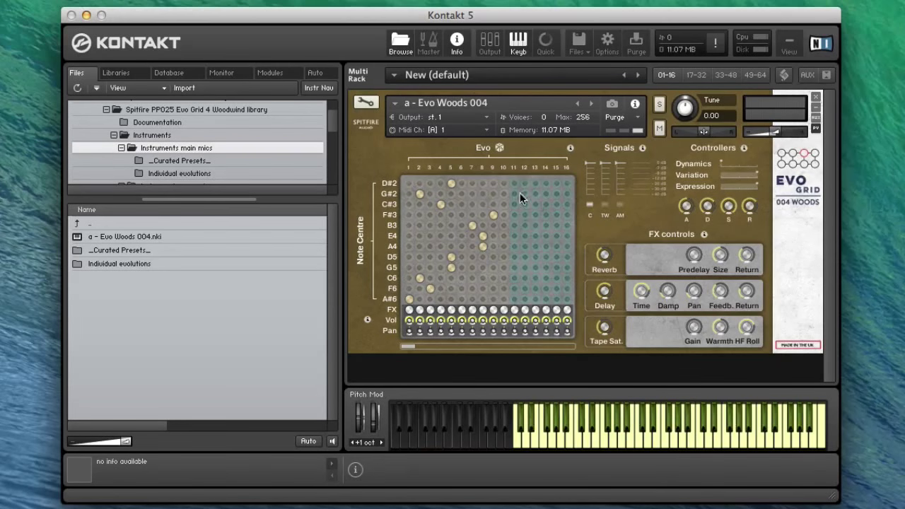
Check the Evo dice randomise options without changing the grid, and shift the peg-board view.
left_click(500, 148)
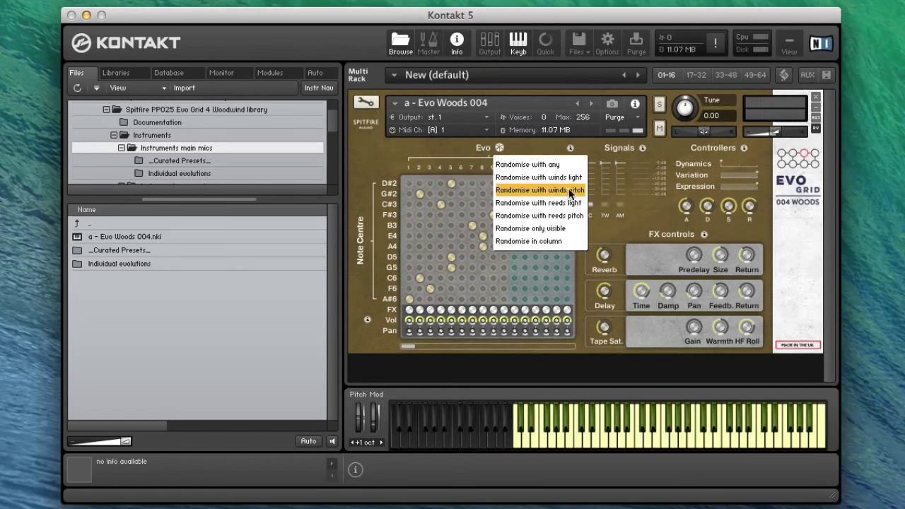
left_click(363, 156)
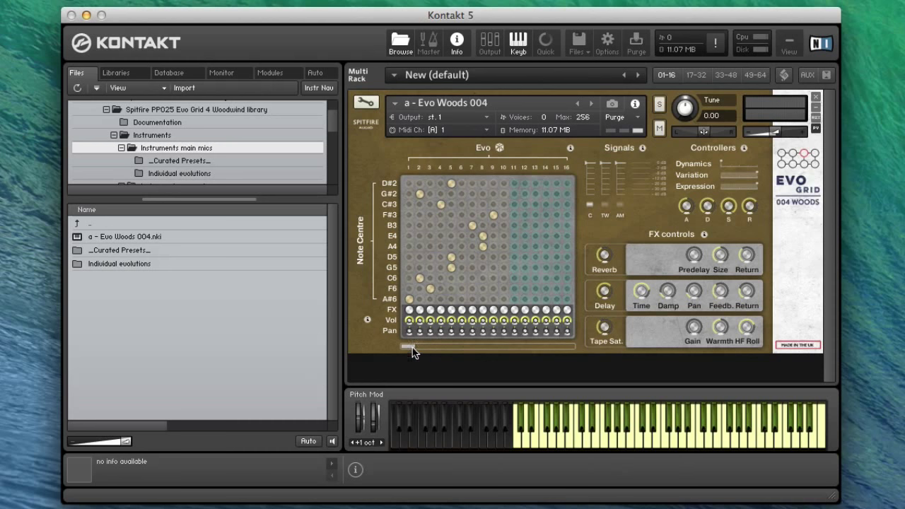
left_click_drag(408, 346, 387, 352)
Load '02 Woods – Light – Into Flutter Tongue.nki' from Individual evolutions, replacing the current instrument.
double_click(116, 264)
scroll(332, 304, "down", 10)
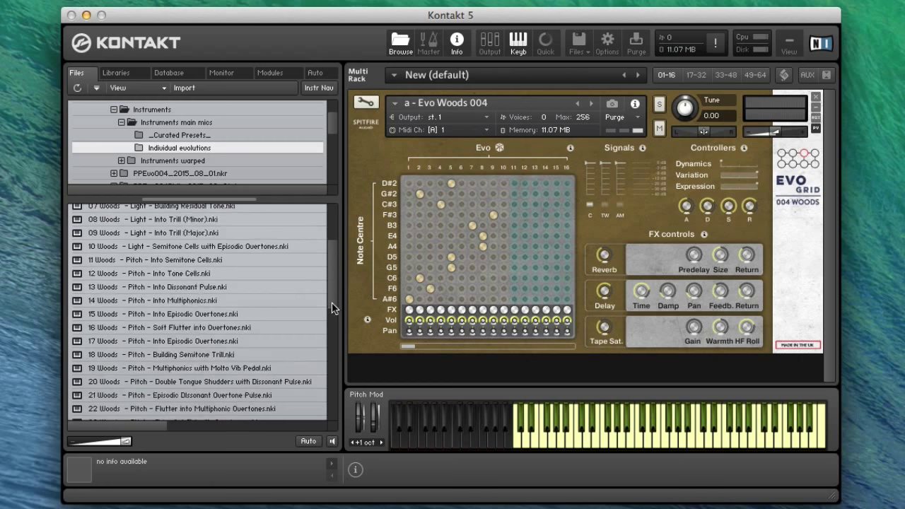
scroll(346, 304, "up", 7)
scroll(335, 269, "up", 4)
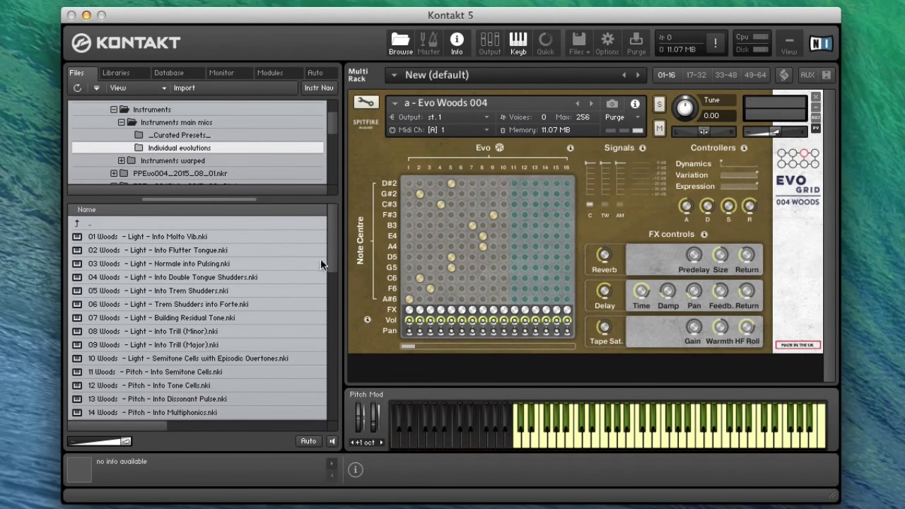
left_click(187, 250)
left_click_drag(187, 250, 473, 123)
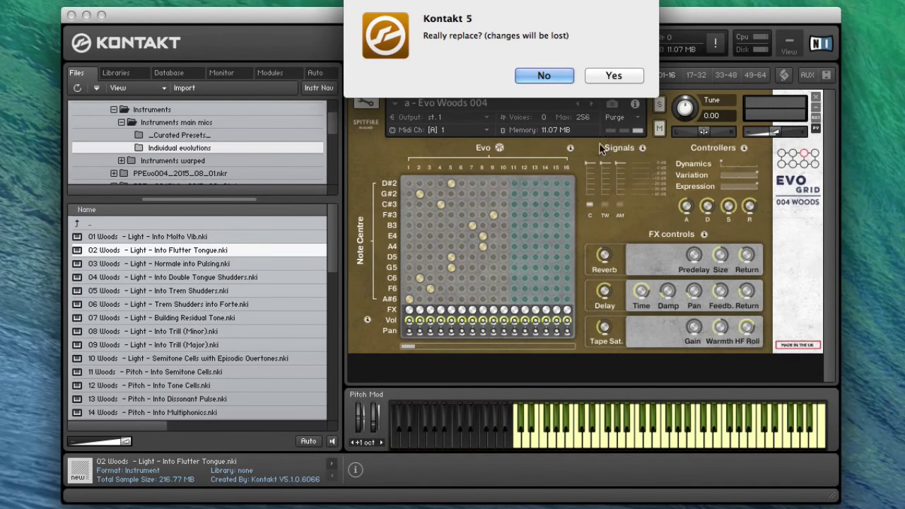
left_click(614, 75)
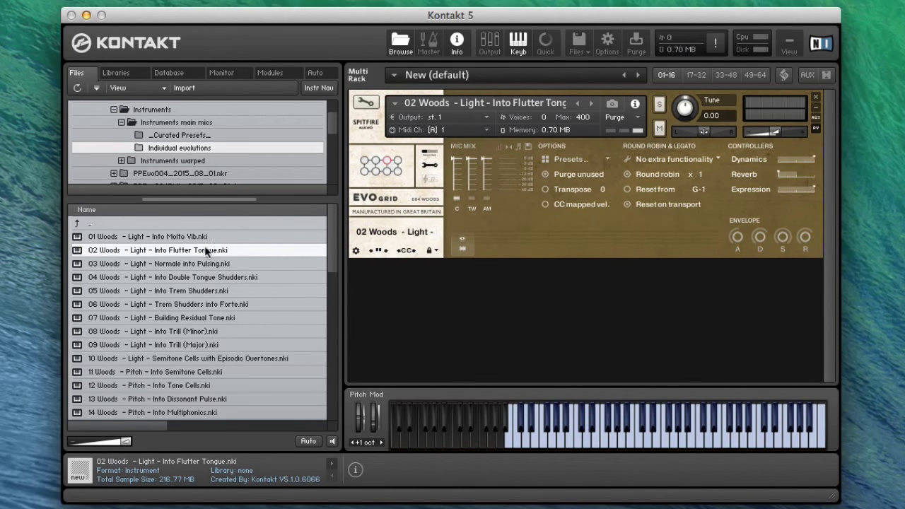
Reload 'a - Evo Woods 004.nki' from Instruments main mics in place of Flutter Tongue.
left_click(152, 109)
double_click(132, 236)
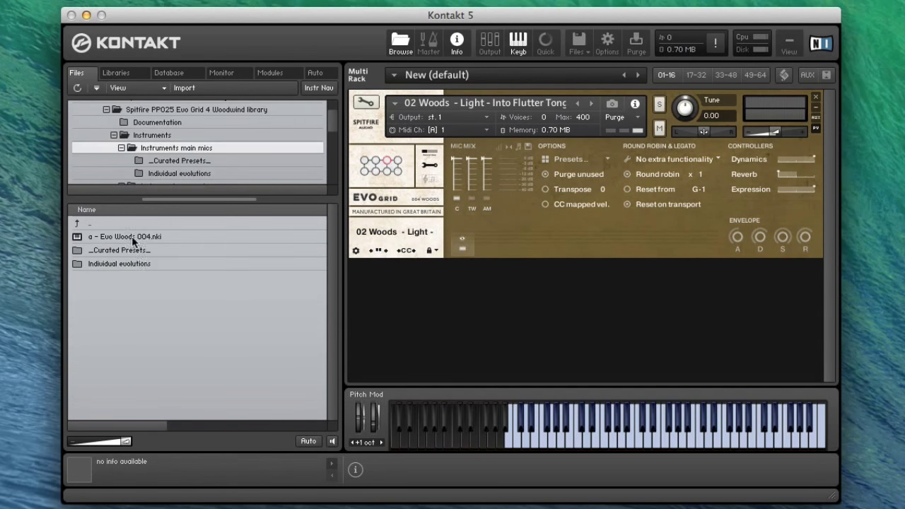
left_click_drag(128, 236, 461, 175)
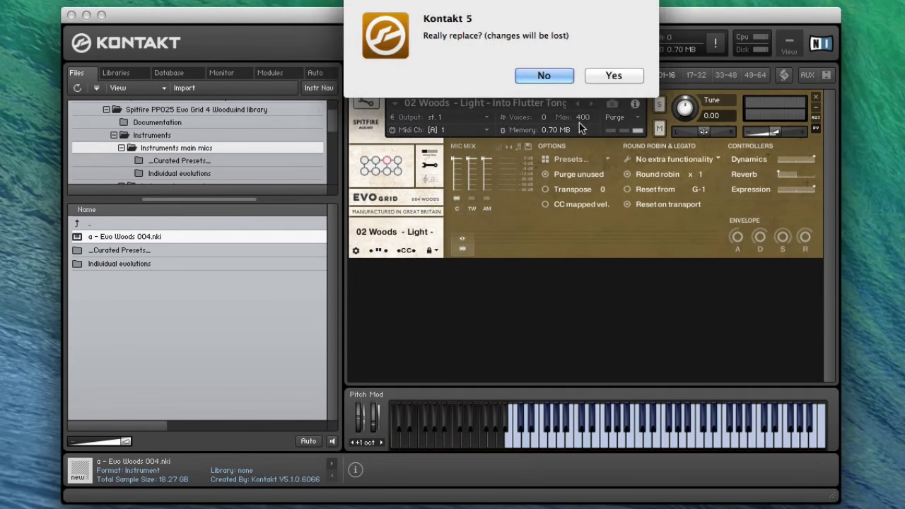
left_click(612, 75)
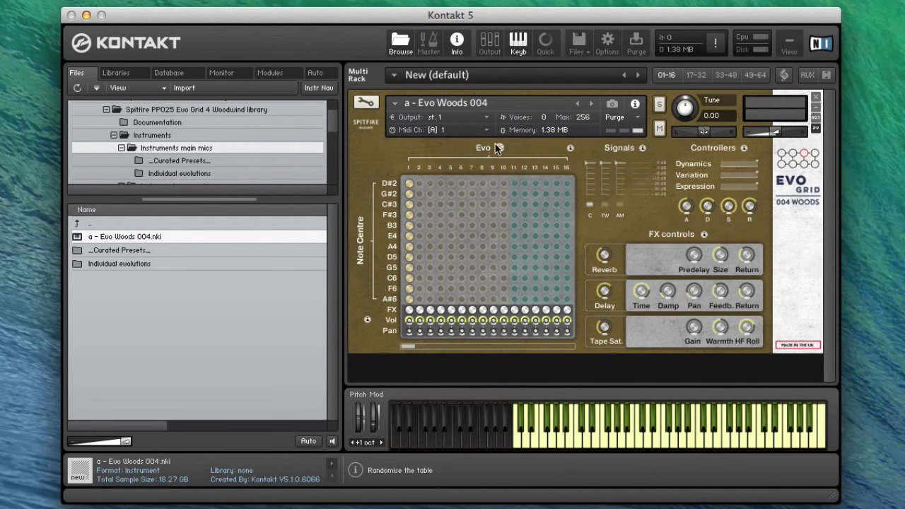
Randomise the pegs with winds light and lower the reverb to -14.1 dB.
left_click(500, 148)
left_click(540, 178)
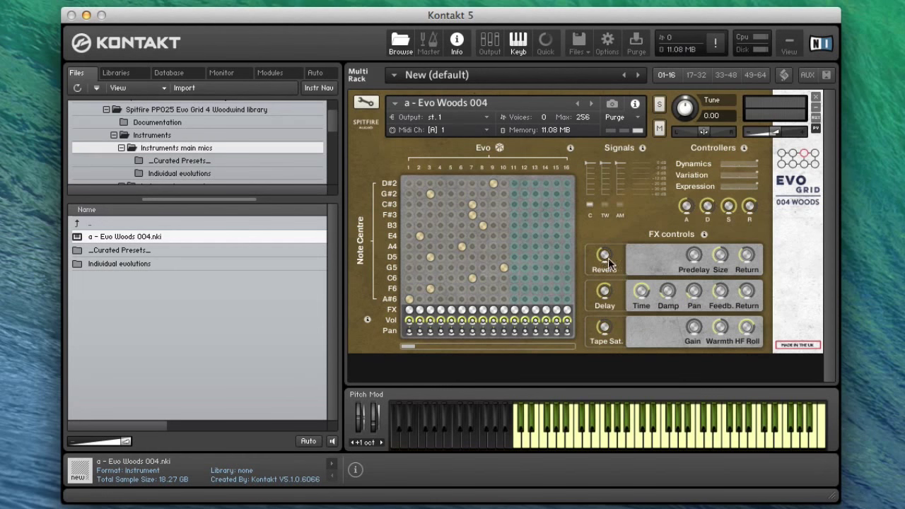
left_click_drag(609, 263, 604, 275)
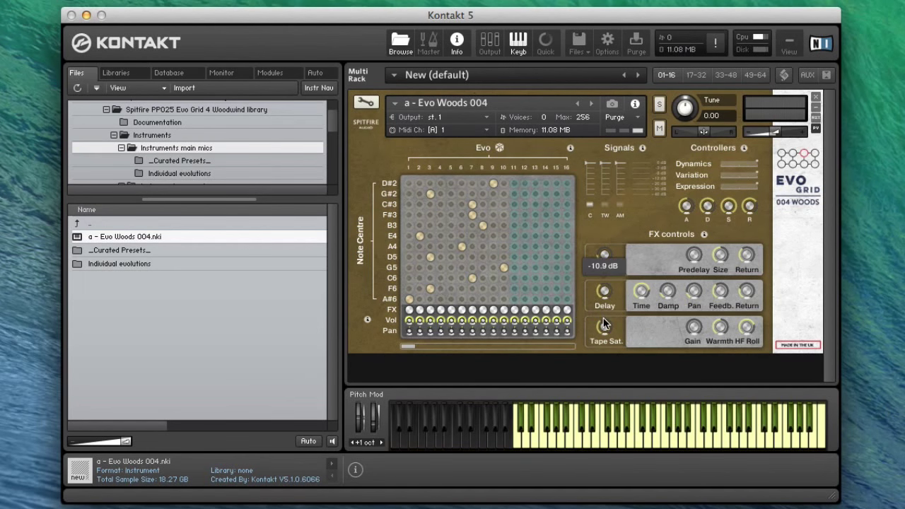
mouse_move(604, 323)
left_mouse_down()
mouse_move(584, 322)
mouse_move(605, 320)
left_mouse_up()
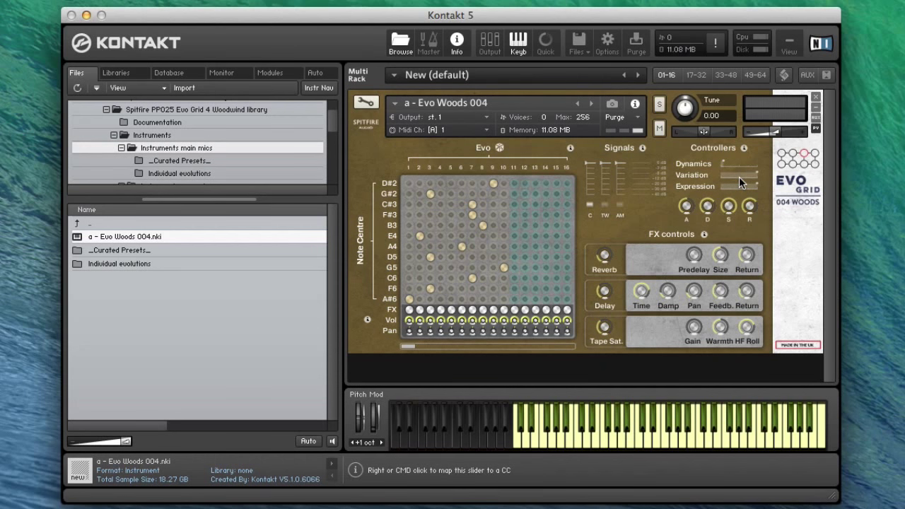
Check the Expression automation menu, then toggle the C and TW microphone signals.
right_click(739, 177)
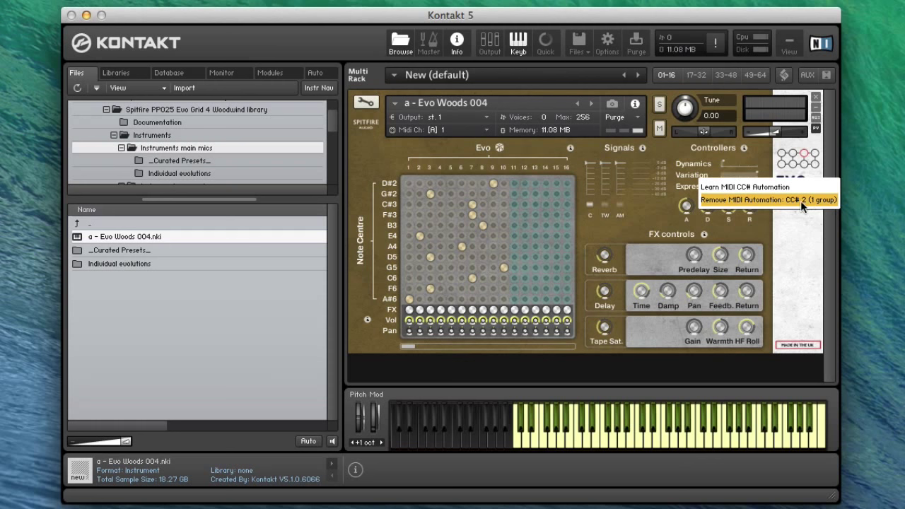
left_click(735, 188)
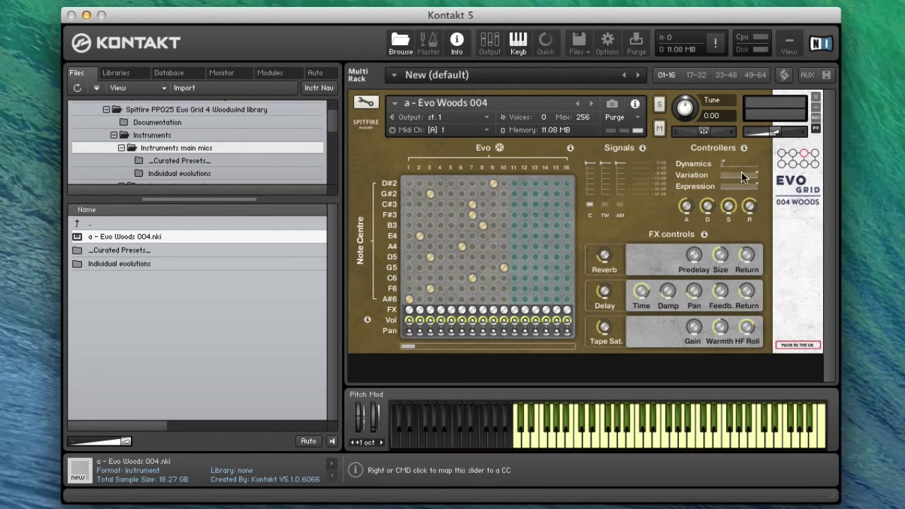
left_click(590, 206)
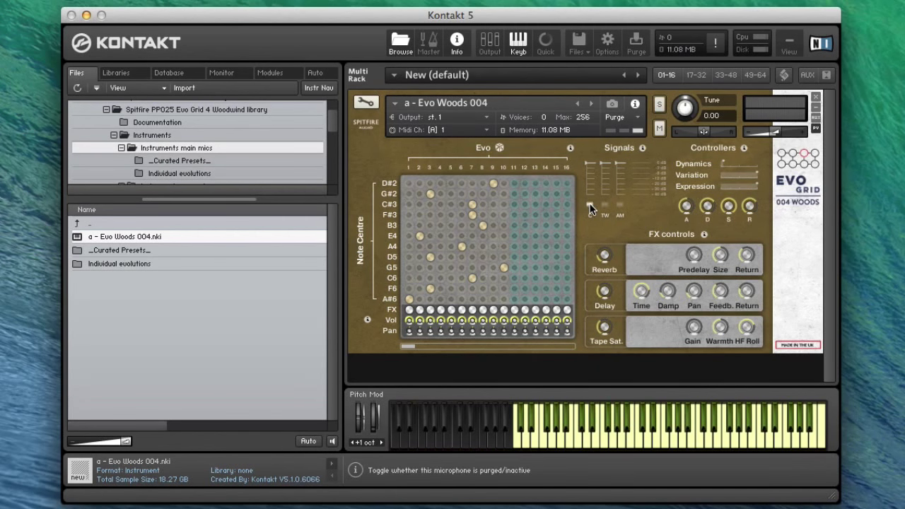
left_click(606, 205)
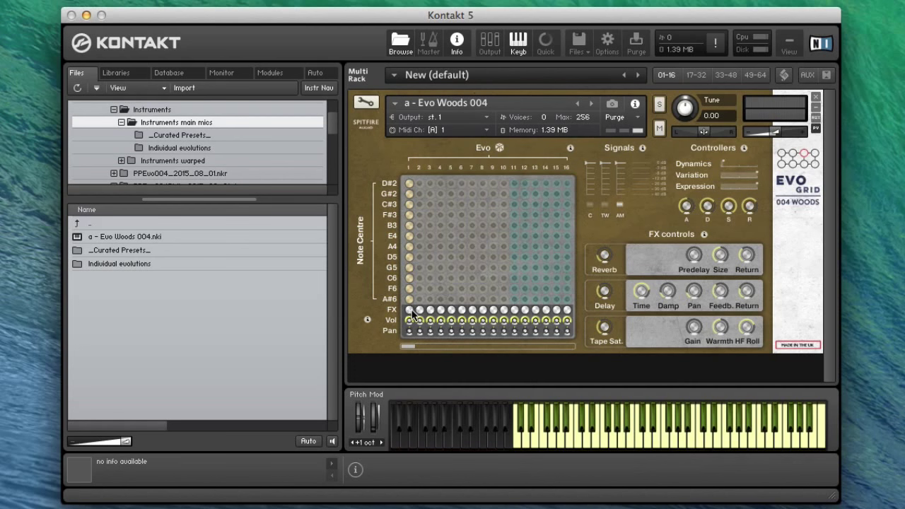
Show the contents of the Individual evolutions folder in the browser.
double_click(119, 263)
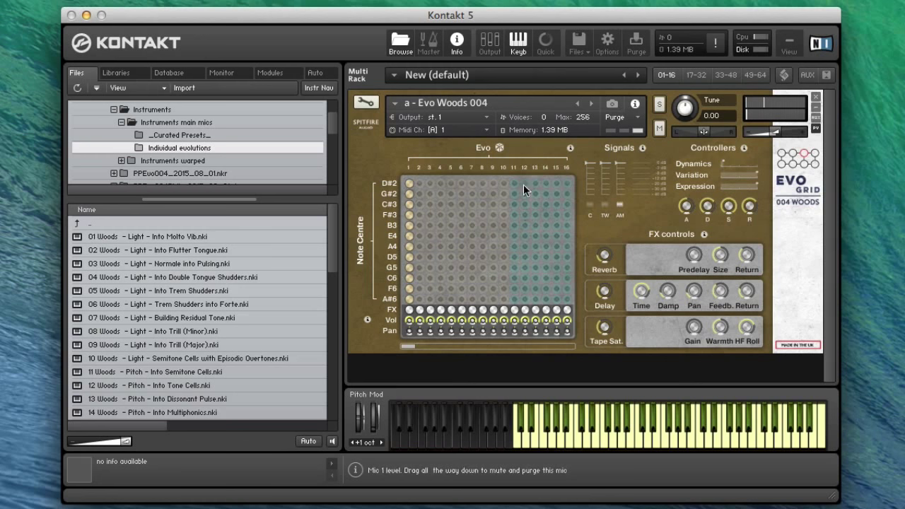
Scroll the peg board to columns 10–25 and randomise them with winds light pegs.
left_click(145, 122)
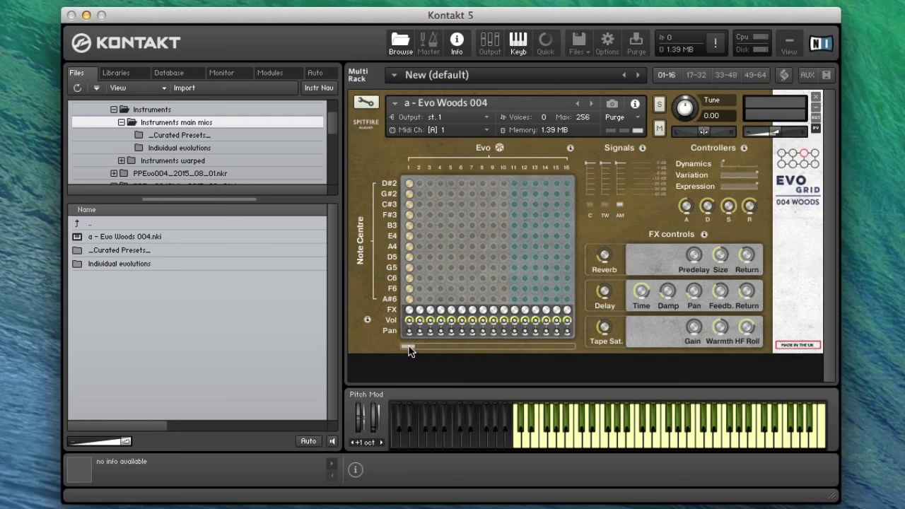
left_click_drag(410, 348, 408, 348)
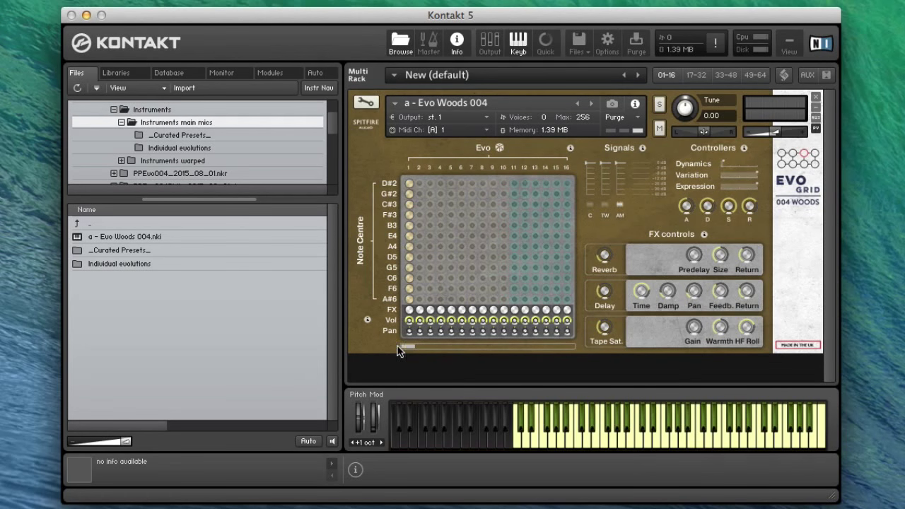
left_click(500, 148)
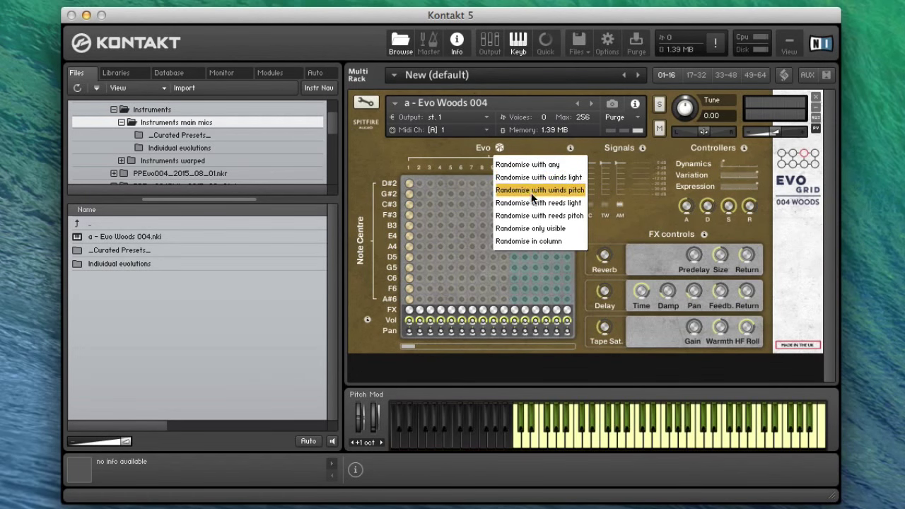
left_click(377, 152)
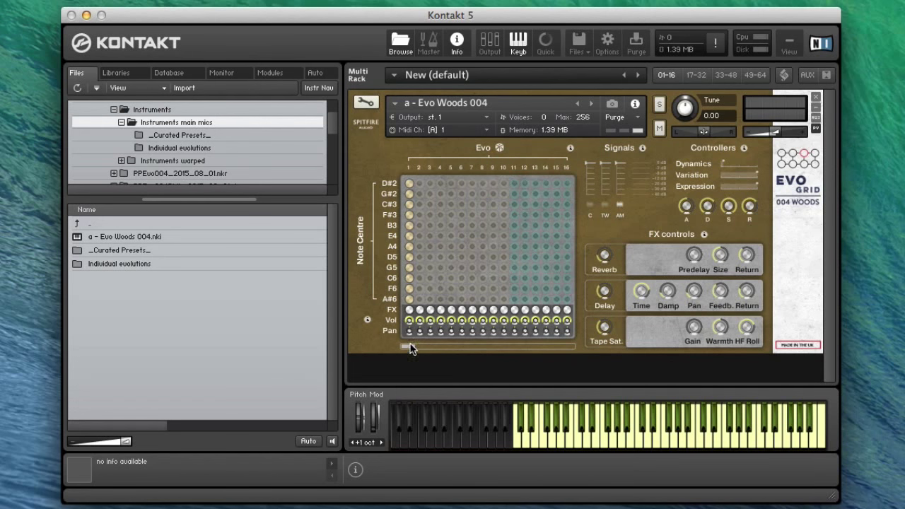
left_click_drag(411, 347, 462, 349)
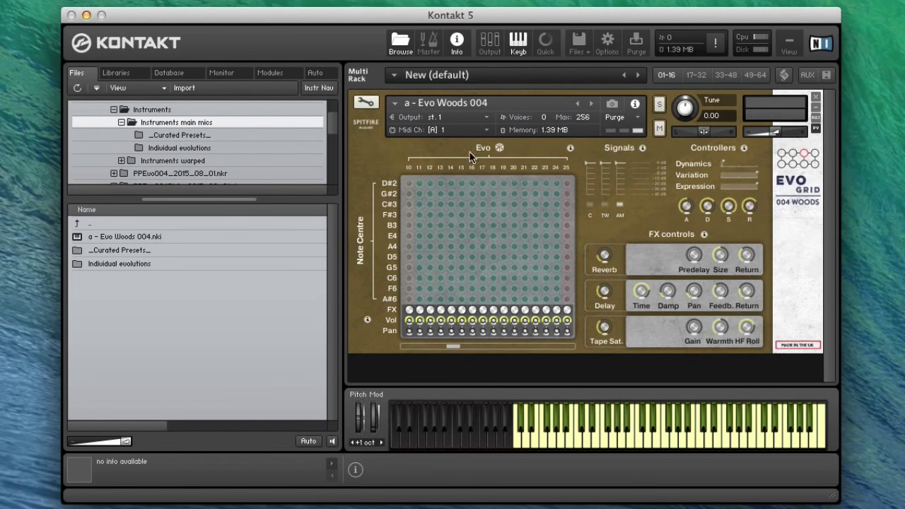
left_click(499, 147)
left_click(528, 182)
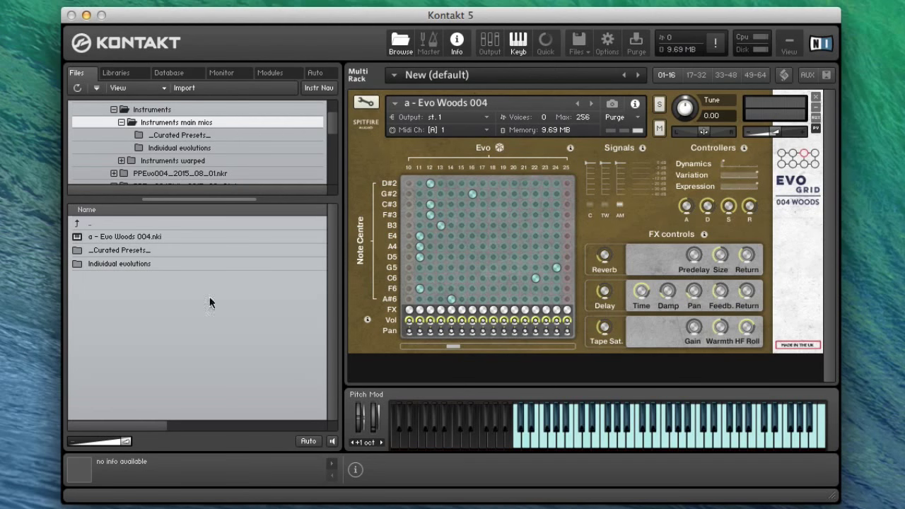
Browse the woods patches in Individual evolutions, then enable another mic signal, raising memory to 19.38 MB.
double_click(127, 263)
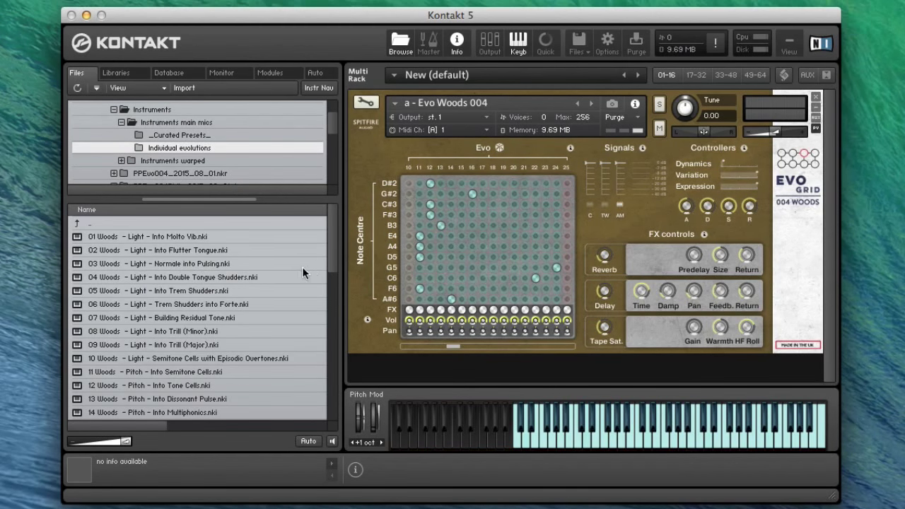
left_click_drag(332, 268, 334, 299)
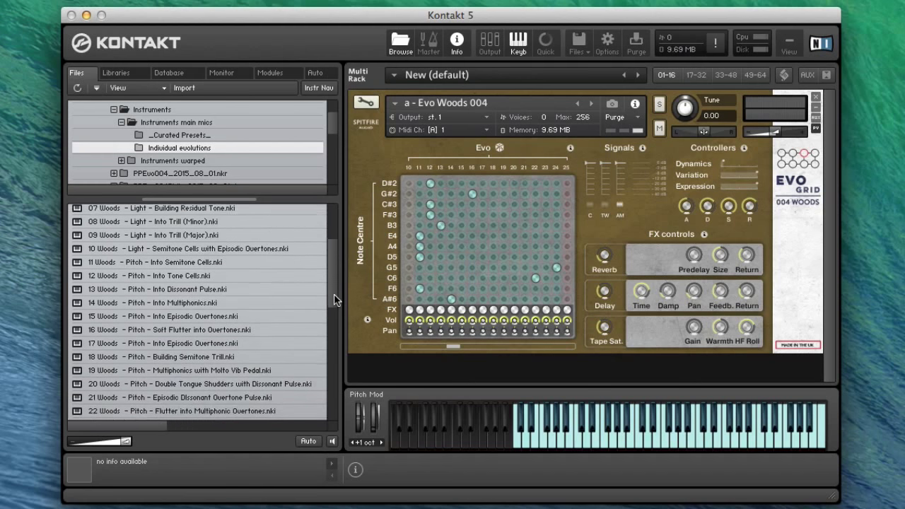
scroll(334, 302, "down", 2)
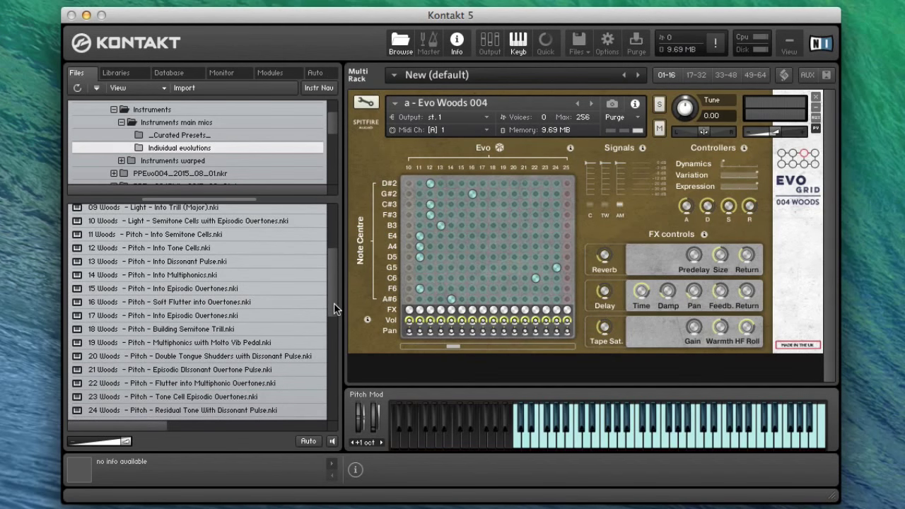
scroll(334, 302, "down", 2)
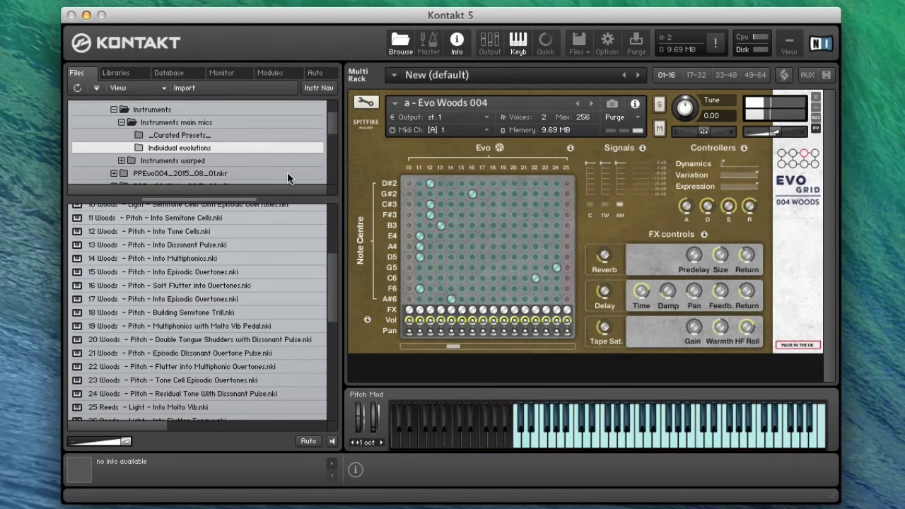
left_click(592, 205)
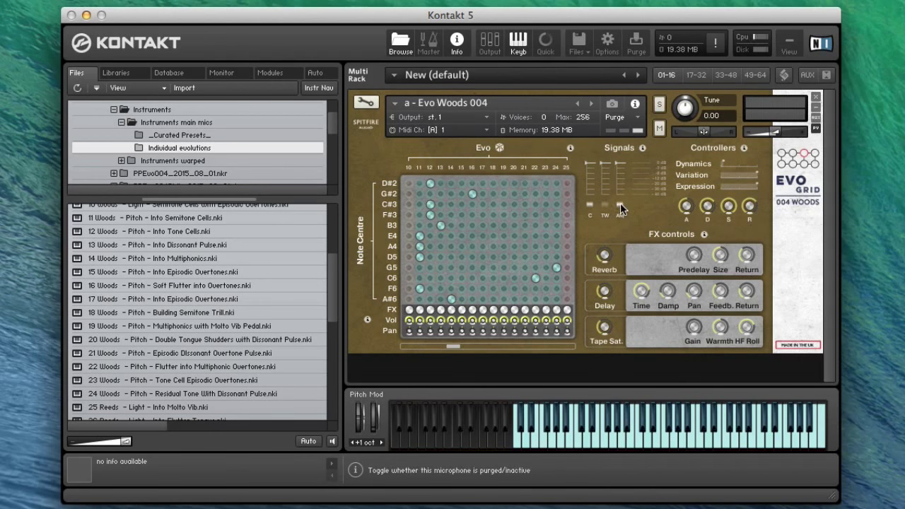
Purge the AM microphone signal, bringing memory back to 9.69 MB.
left_click(620, 204)
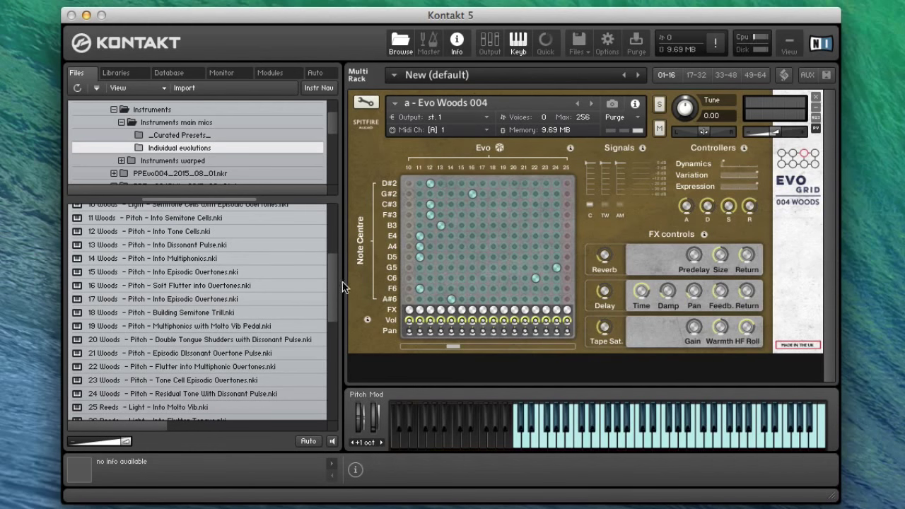
Close the randomise options and fill column 16 with a full column of pegs.
left_click(499, 148)
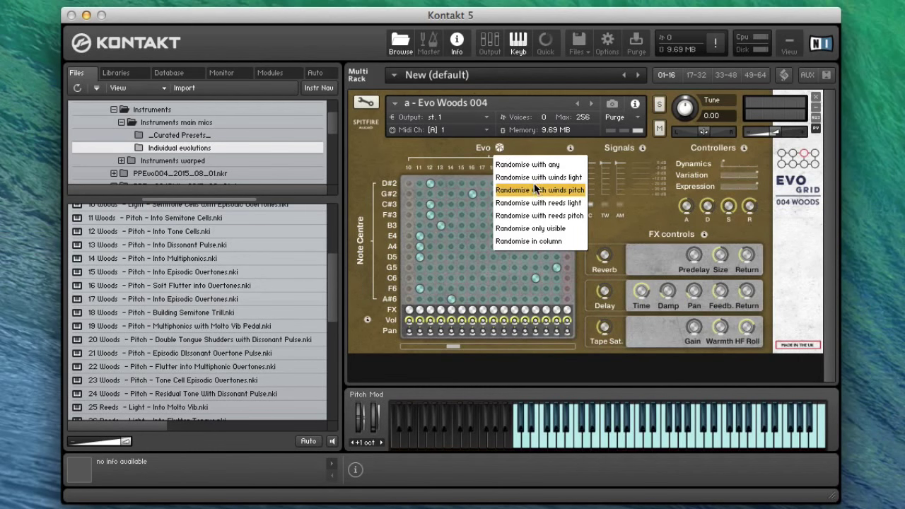
left_click(536, 138)
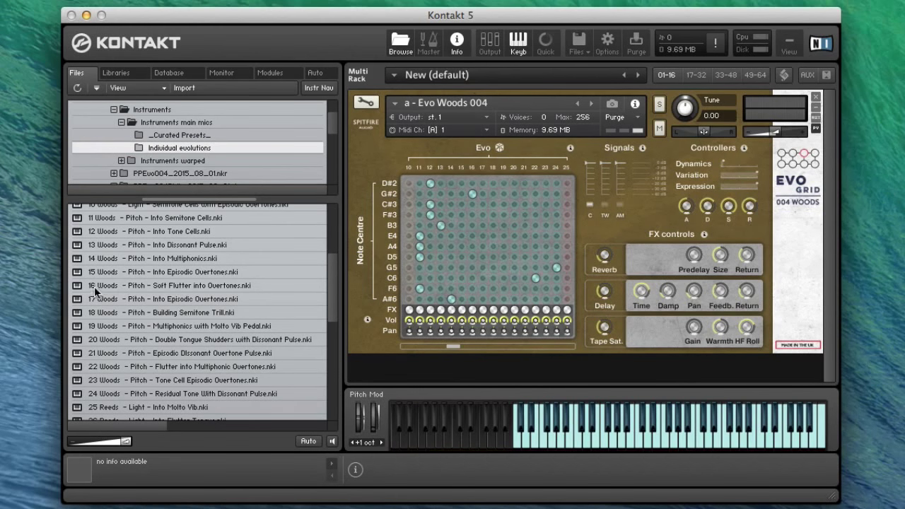
left_click(472, 305)
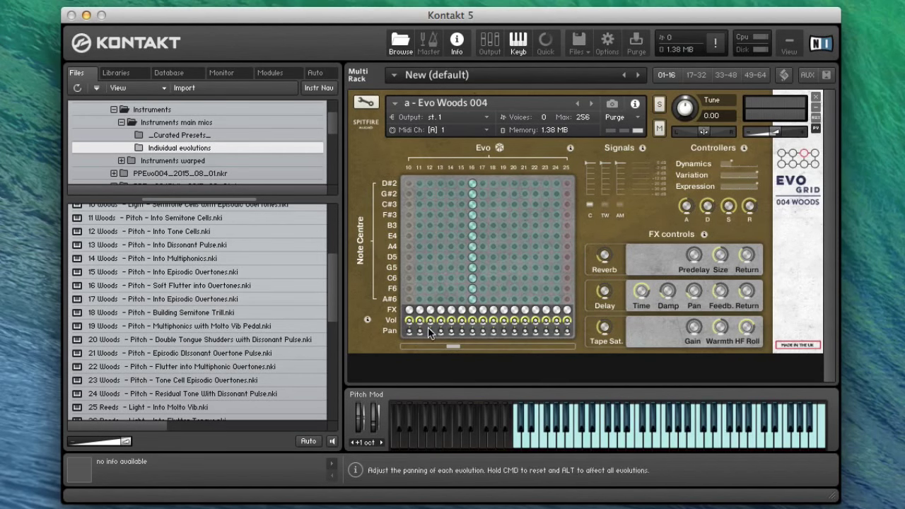
Shift the full peg column from 16 through 19 to column 23.
left_click(505, 299)
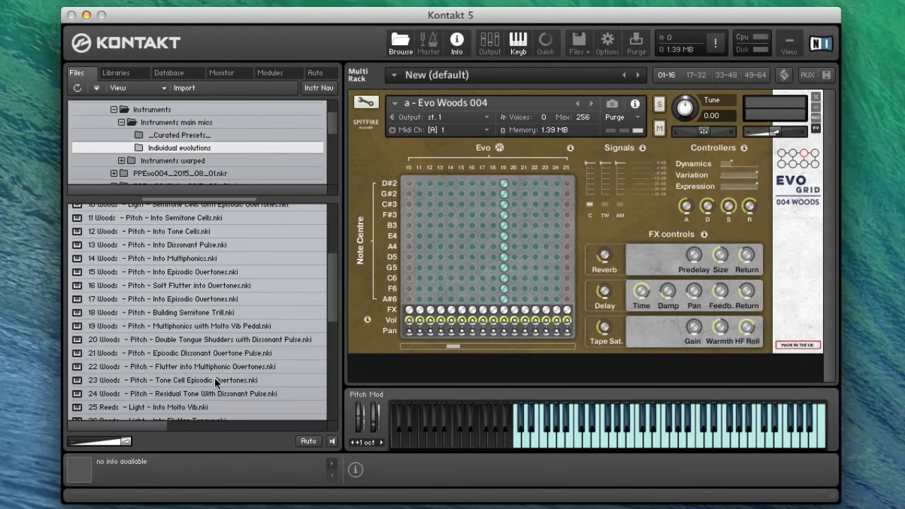
left_click(546, 300)
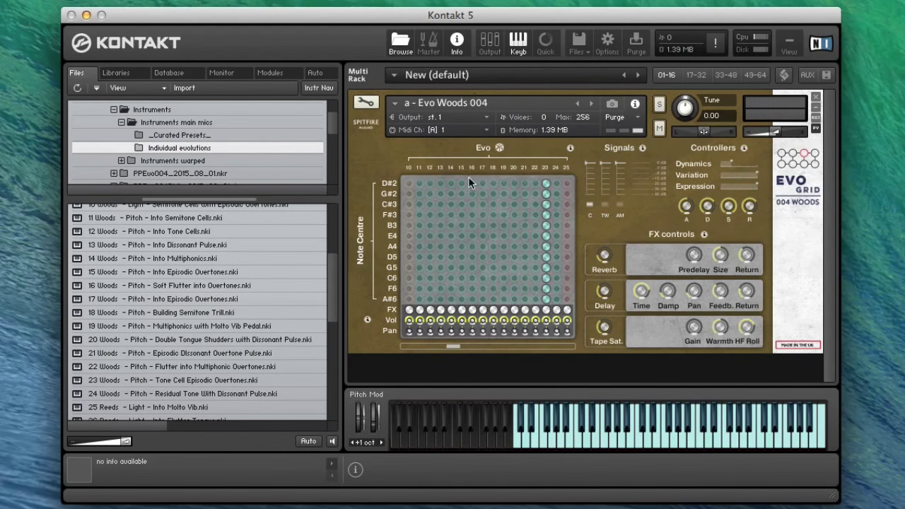
Check the randomise options, then scroll the peg board right to show columns 22–37.
left_click(499, 148)
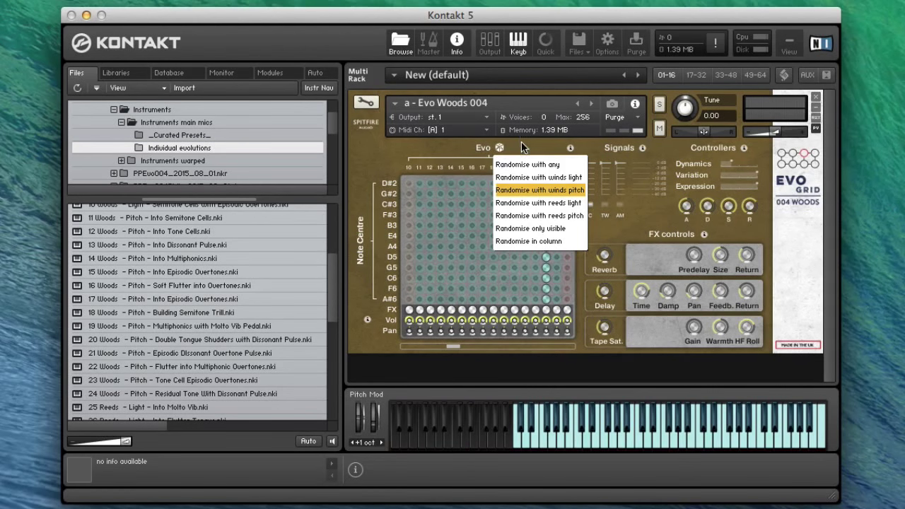
left_click(521, 141)
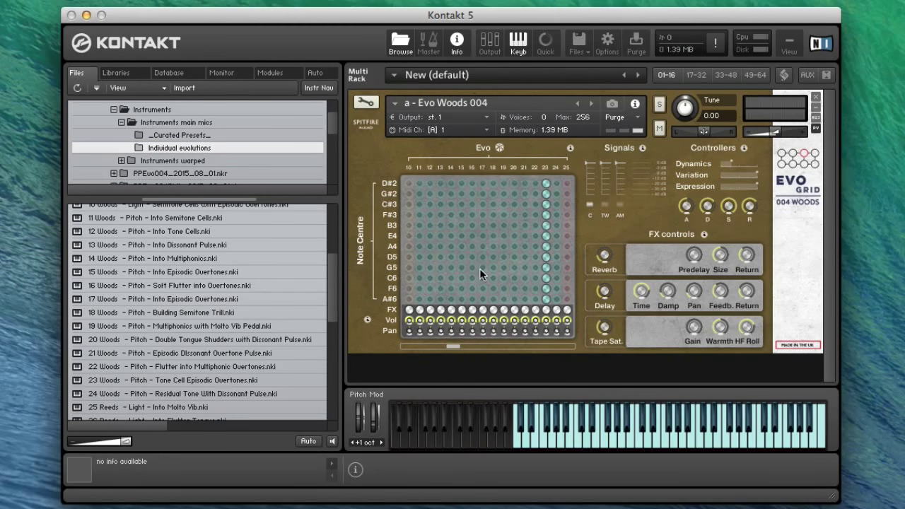
left_click_drag(453, 347, 516, 355)
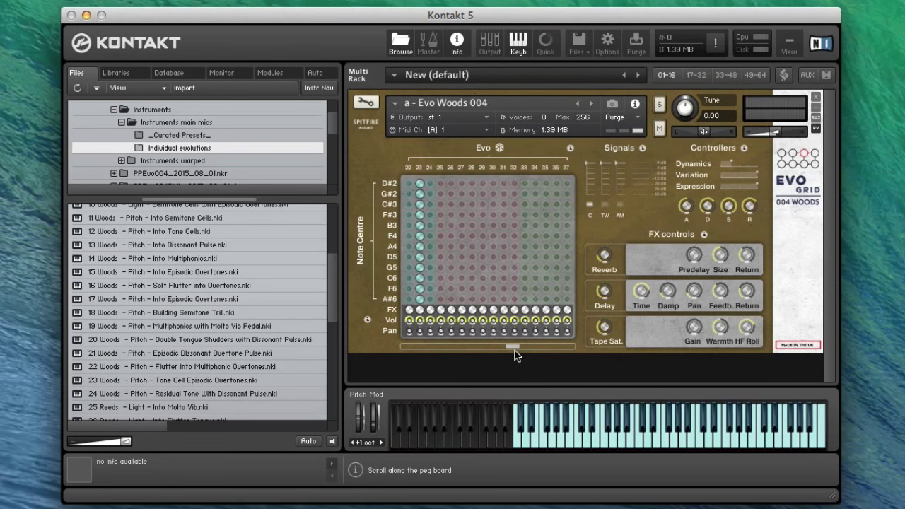
Apply 'Randomise with reeds light' to the Evo grid, scattering pegs across evolutions 25–32.
left_click(500, 147)
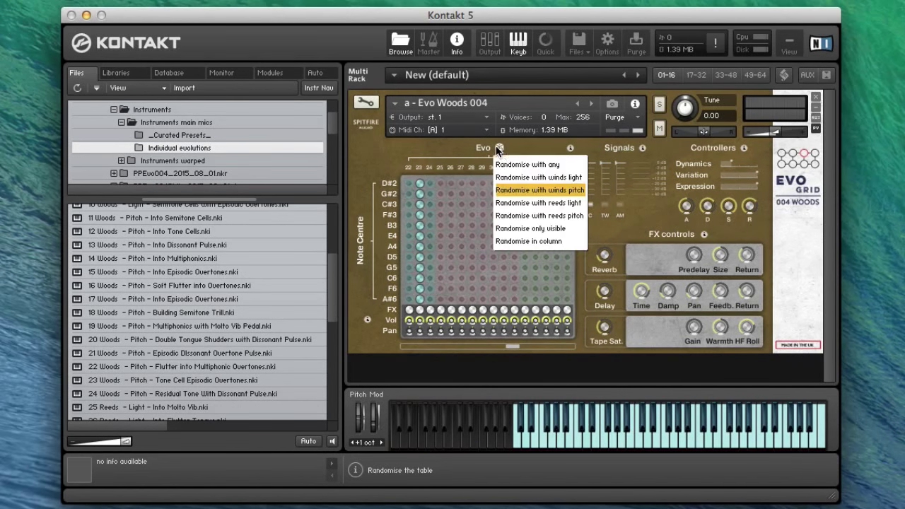
left_click(535, 203)
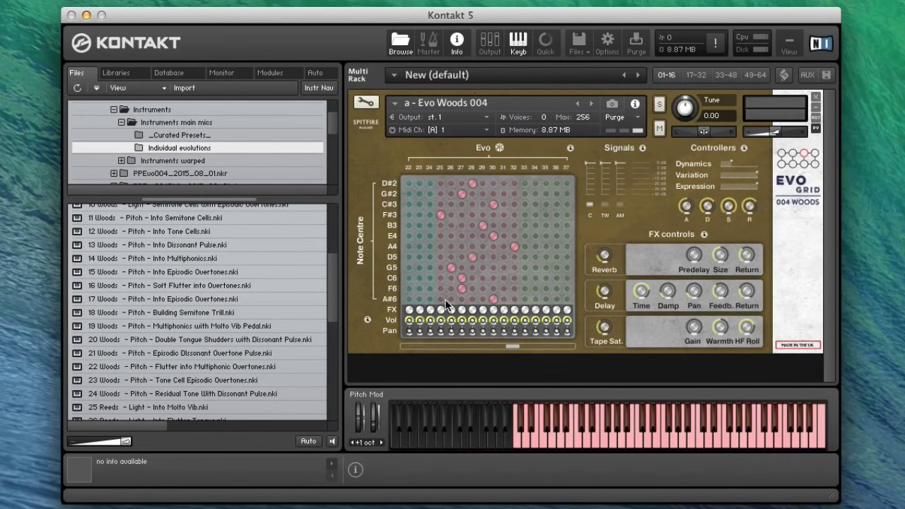
left_click_drag(331, 310, 331, 373)
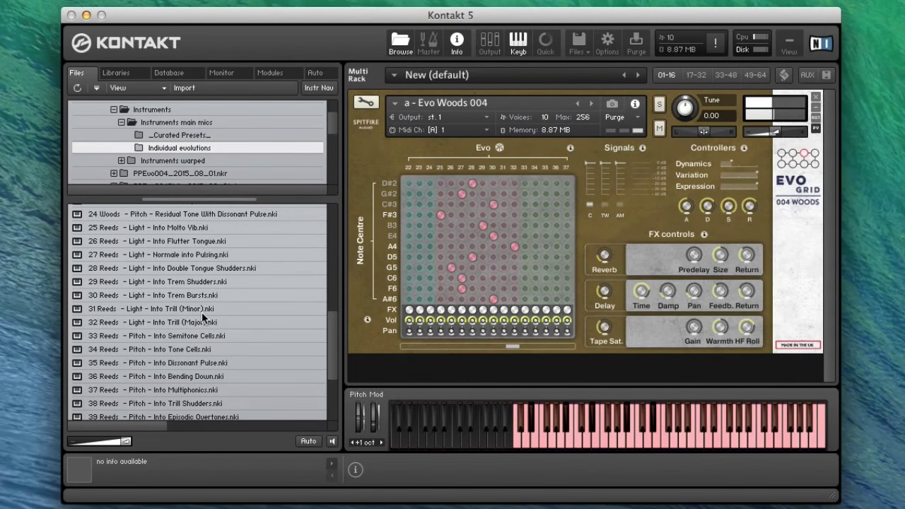
left_click(499, 149)
Re-randomise the reed pegs into a fresh scatter, one peg per row from D#2 to A#6.
left_click(532, 203)
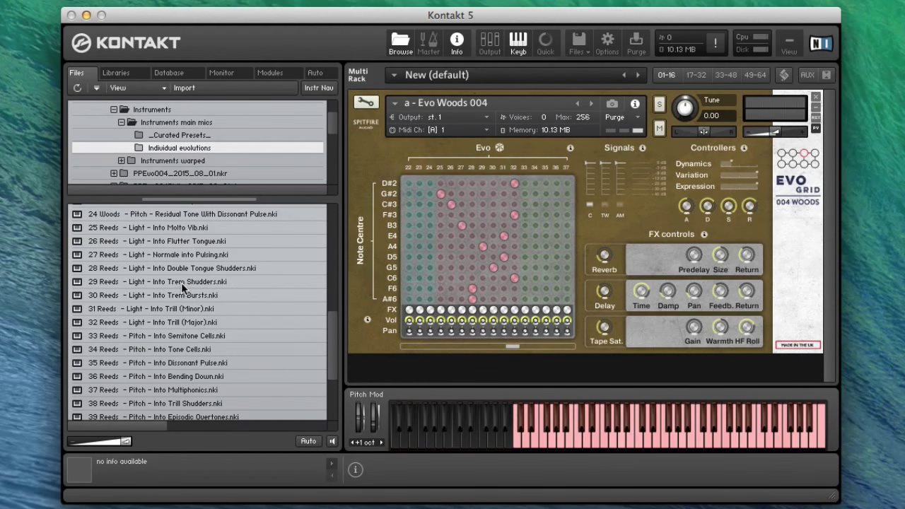
Collect the pegs into a single full column at column 29.
left_click(481, 289)
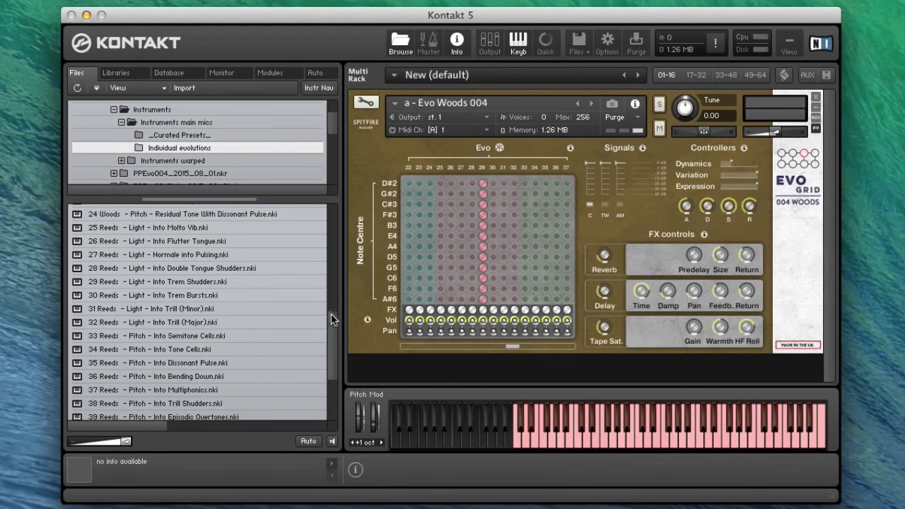
scroll(323, 310, "down", 5)
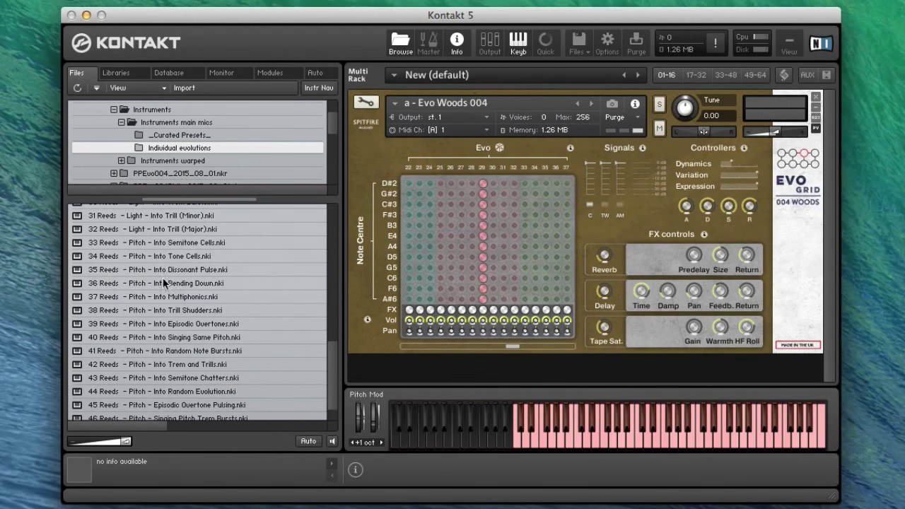
Randomise the Evo grid into a new green peg pattern.
left_click(499, 147)
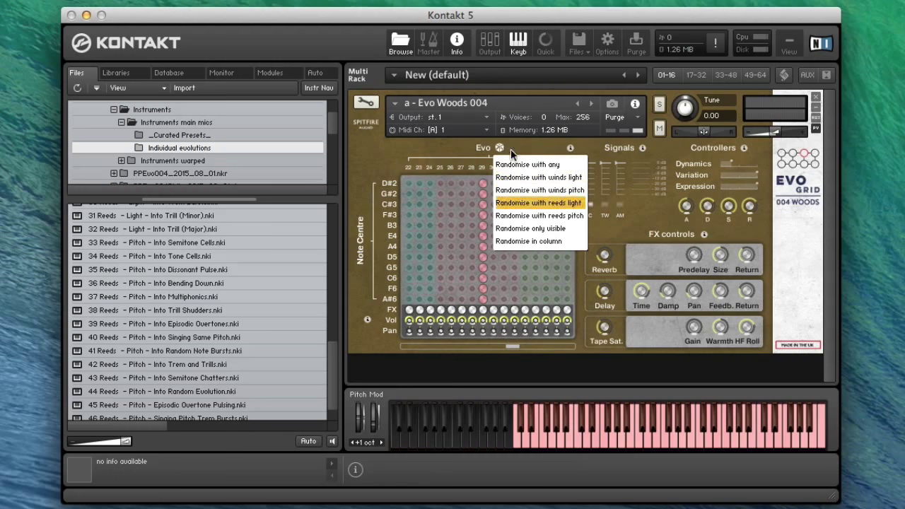
left_click(546, 210)
left_click_drag(509, 347, 592, 354)
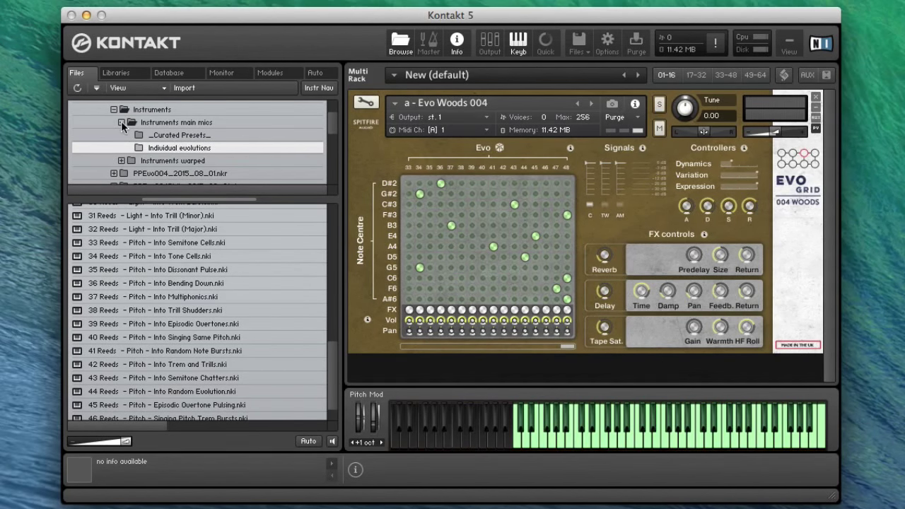
Replace the rack instrument with Evo Woods 004 Warp.nki from the Instruments warped folder.
left_click(176, 162)
left_click_drag(138, 241, 531, 146)
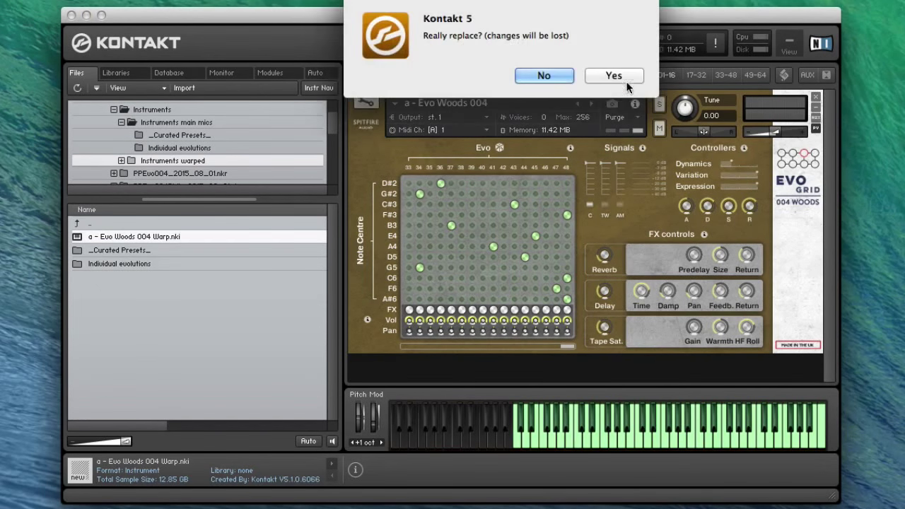
left_click(618, 79)
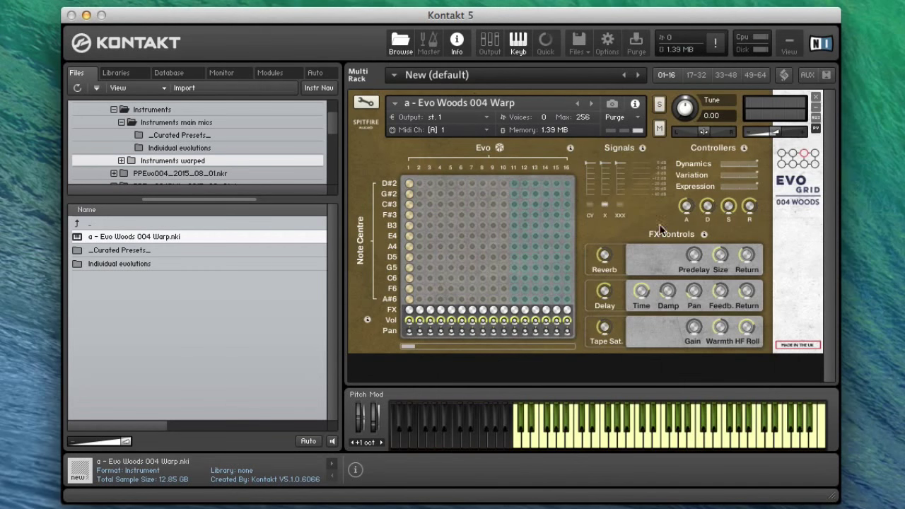
Purge a Signals mic, then randomise the Warp patch pegs across evolutions 1–16.
left_click(591, 205)
left_click(500, 148)
left_click(542, 180)
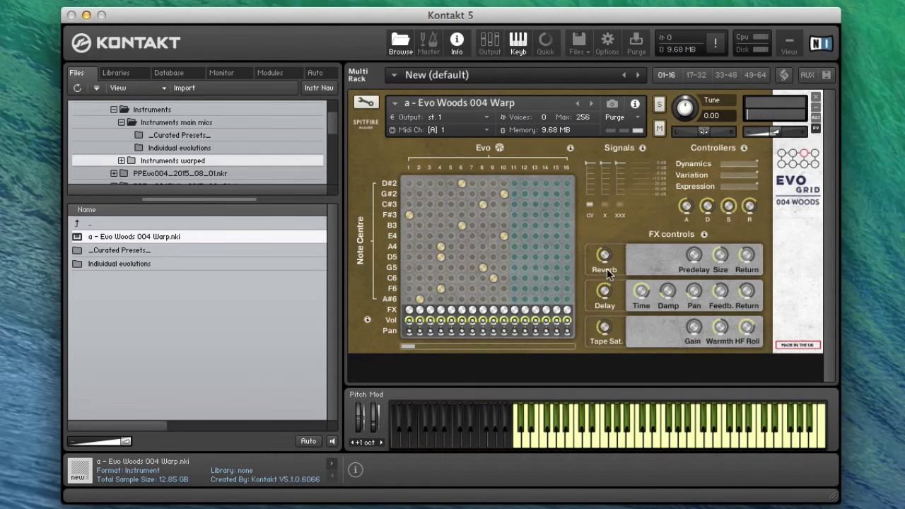
Enable the X mic signal, disable CV, and lower the Reverb to about -24.9 dB.
left_click(605, 204)
left_click(591, 205)
mouse_move(603, 281)
left_mouse_down()
mouse_move(605, 326)
mouse_move(603, 259)
mouse_move(602, 278)
left_mouse_up()
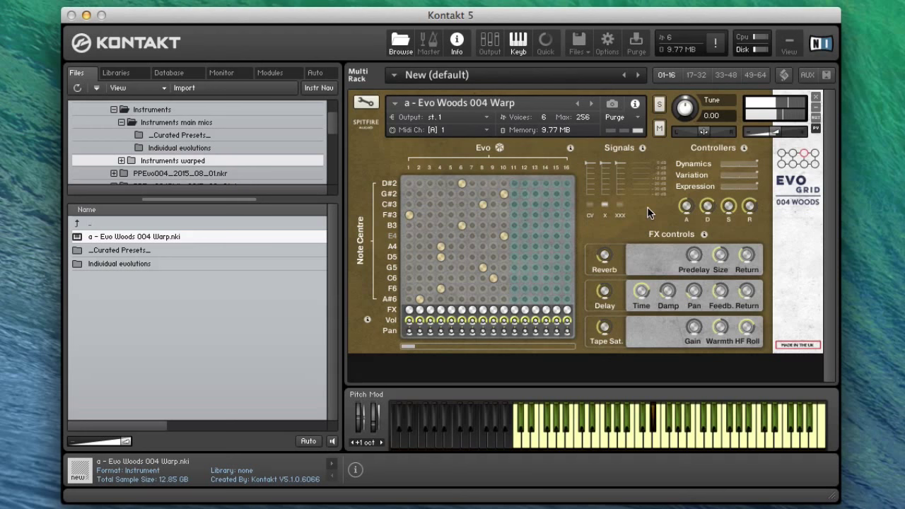
left_click(604, 207)
left_click(603, 206)
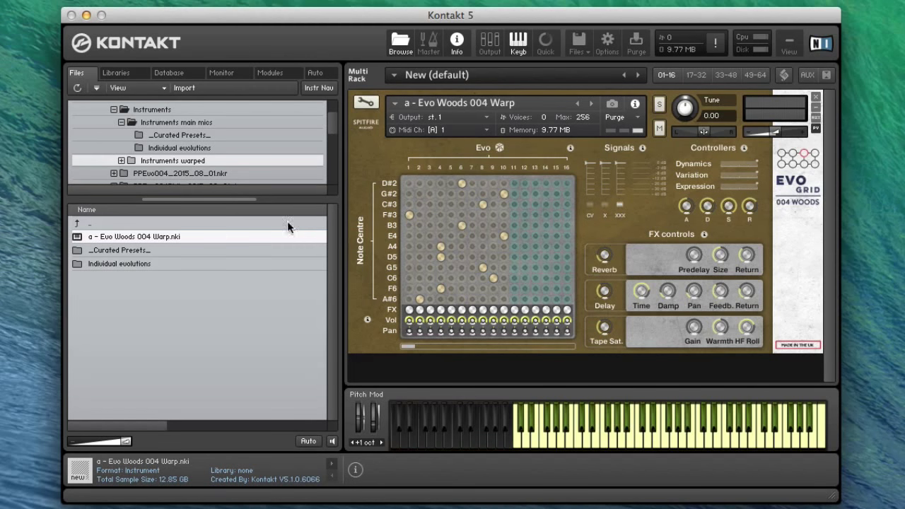
Replace the Warp patch with 'a - Evo Woods 004.nki' from Instruments main mics.
left_click(166, 123)
left_click_drag(131, 236, 456, 127)
left_click(615, 75)
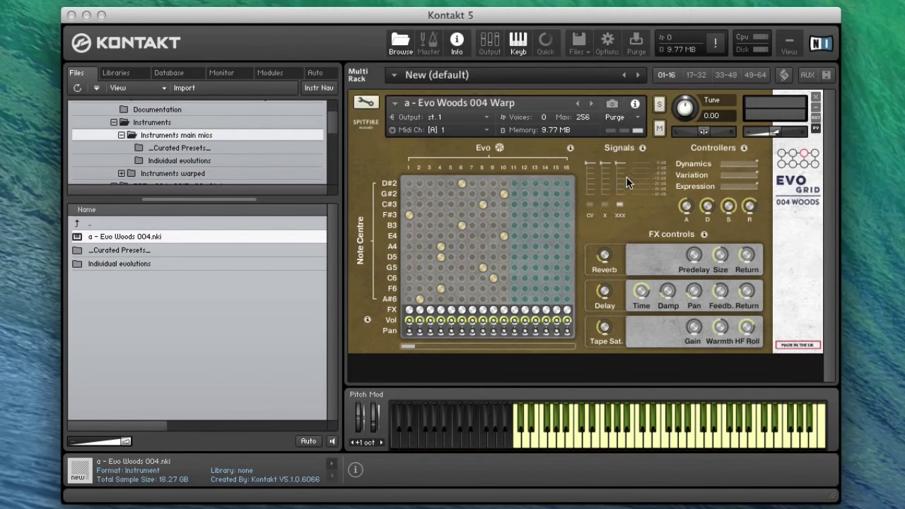
Randomise the Evo Woods 004 pegs using 'Randomise with any'.
mouse_move(415, 345)
left_mouse_down()
mouse_move(634, 363)
mouse_move(423, 347)
left_mouse_up()
left_click(500, 147)
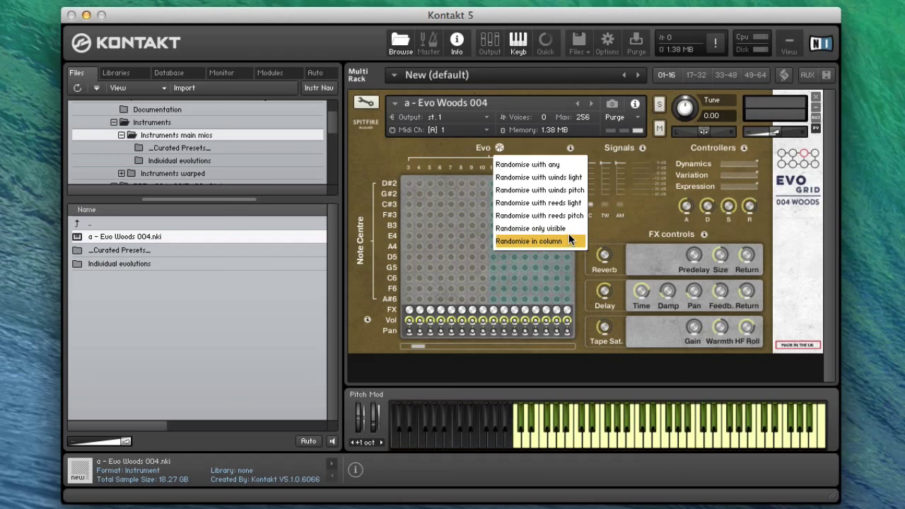
left_click(574, 162)
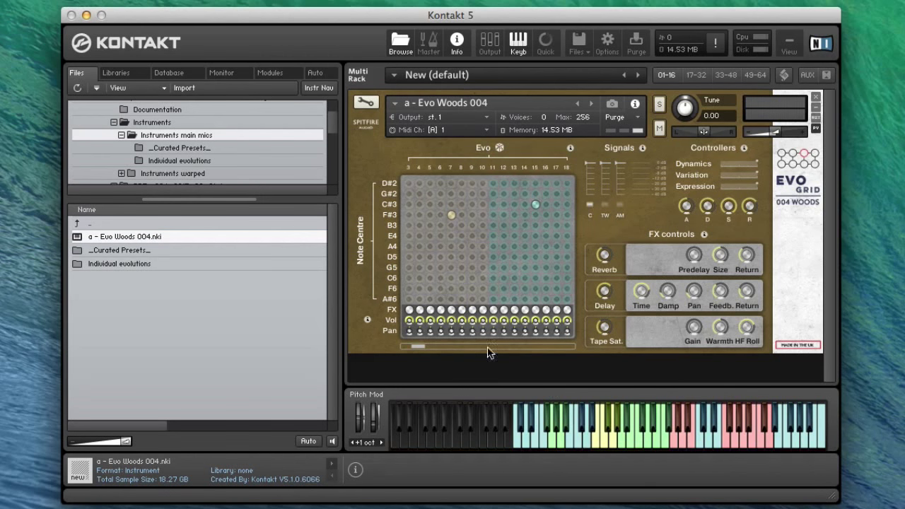
left_click_drag(417, 346, 566, 357)
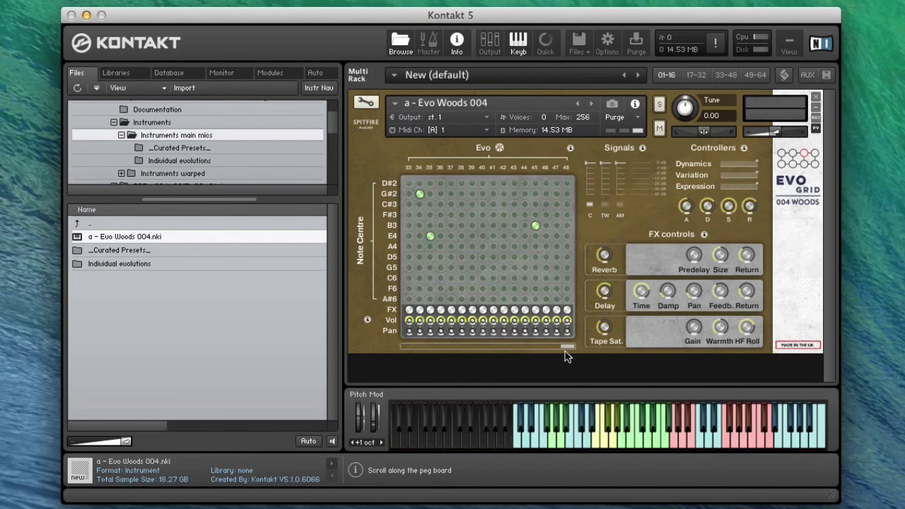
left_click_drag(449, 355, 577, 350)
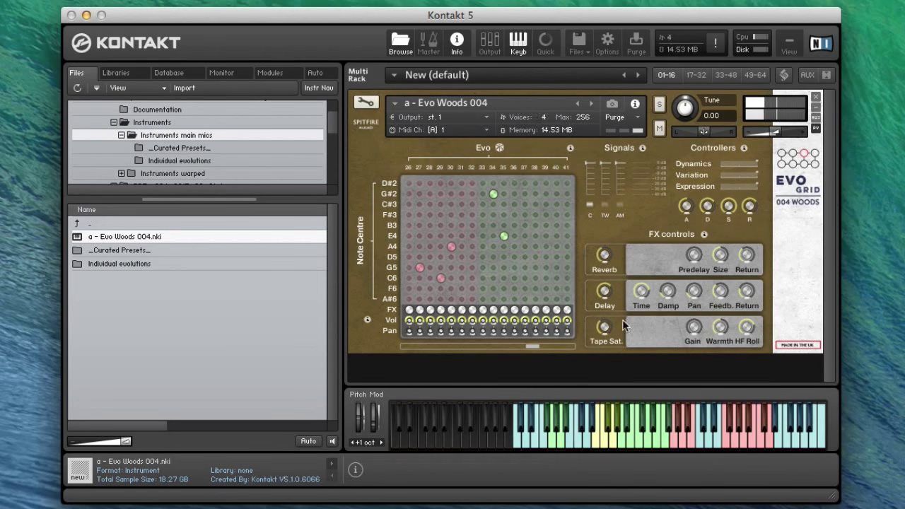
Adjust the Delay knob and reshuffle the pegs with 'Randomise with any'.
mouse_move(608, 299)
left_mouse_down()
mouse_move(607, 309)
mouse_move(606, 263)
mouse_move(603, 297)
mouse_move(601, 283)
left_mouse_up()
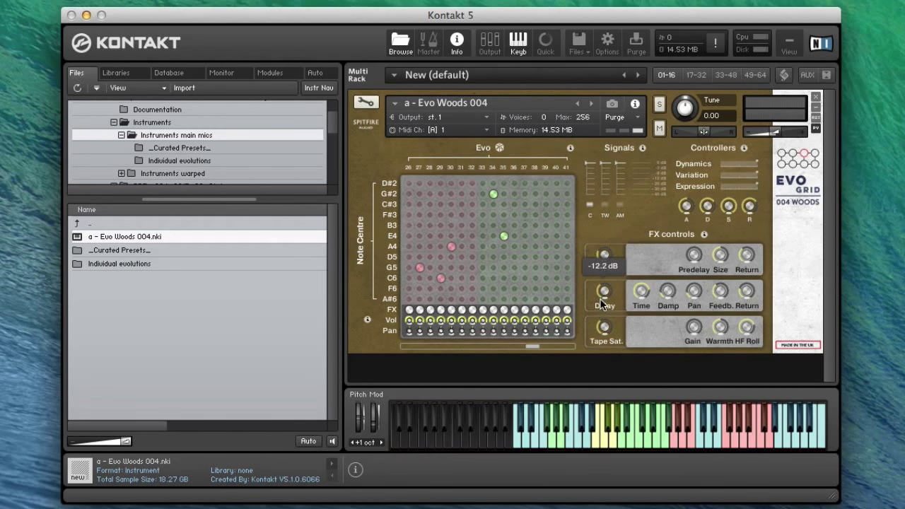
left_click(499, 147)
left_click(547, 167)
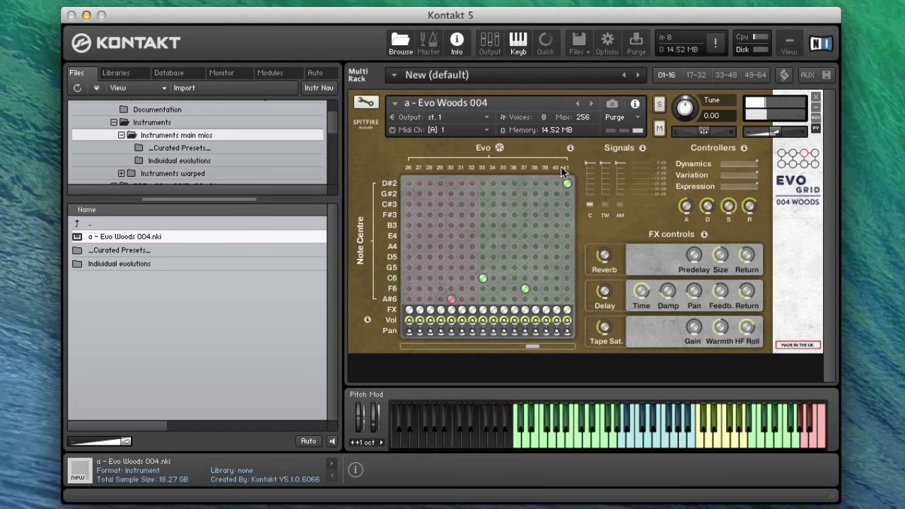
Reshuffle the Evo Woods 004 pegs again with 'Randomise with any'.
left_click(499, 147)
left_click(541, 165)
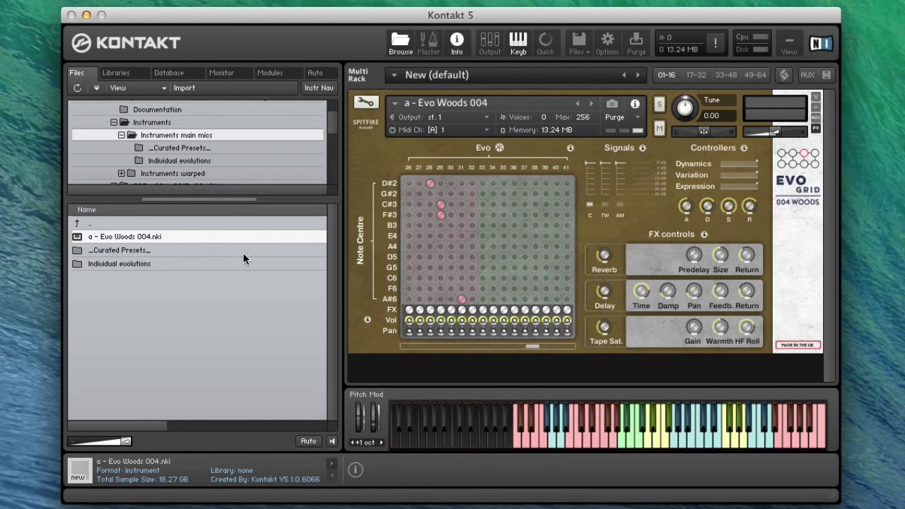
Open the Individual evolutions folder in the Files browser and scroll through its instruments.
double_click(145, 263)
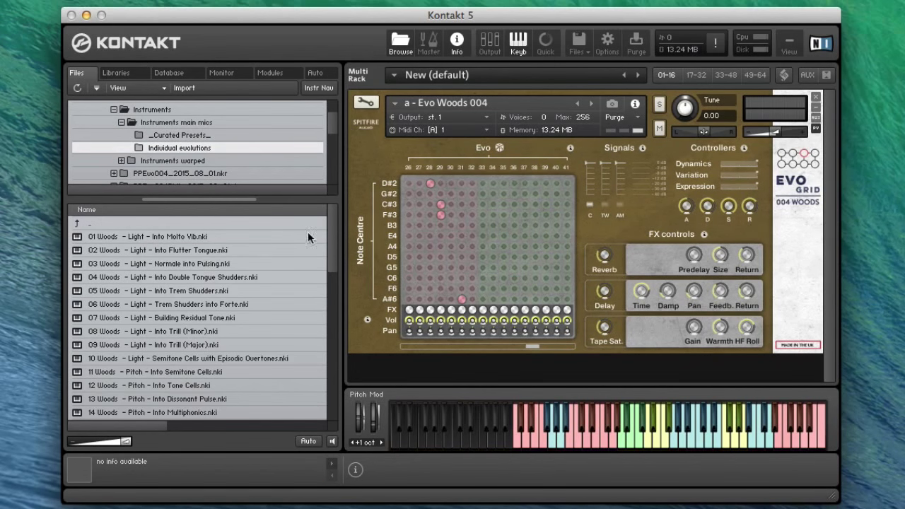
left_click_drag(329, 246, 339, 222)
left_click_drag(532, 345, 472, 339)
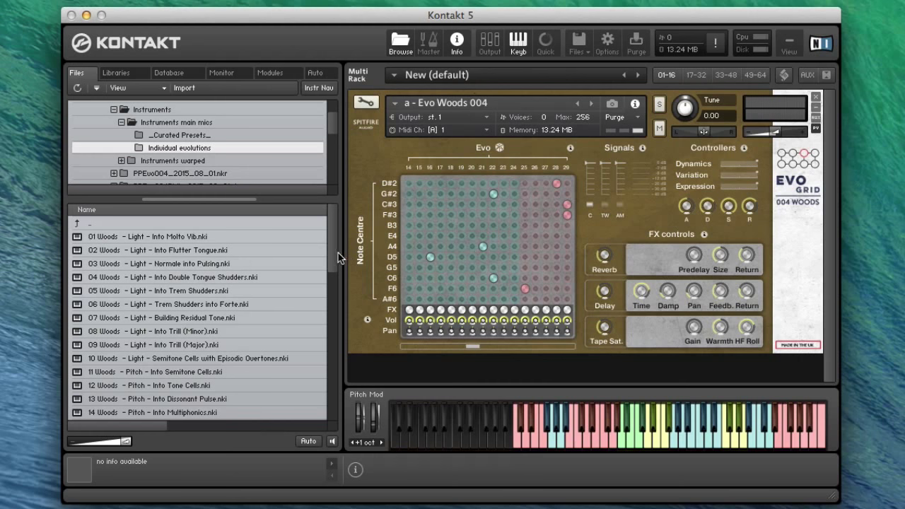
mouse_move(333, 251)
left_mouse_down()
mouse_move(331, 297)
mouse_move(337, 254)
left_mouse_up()
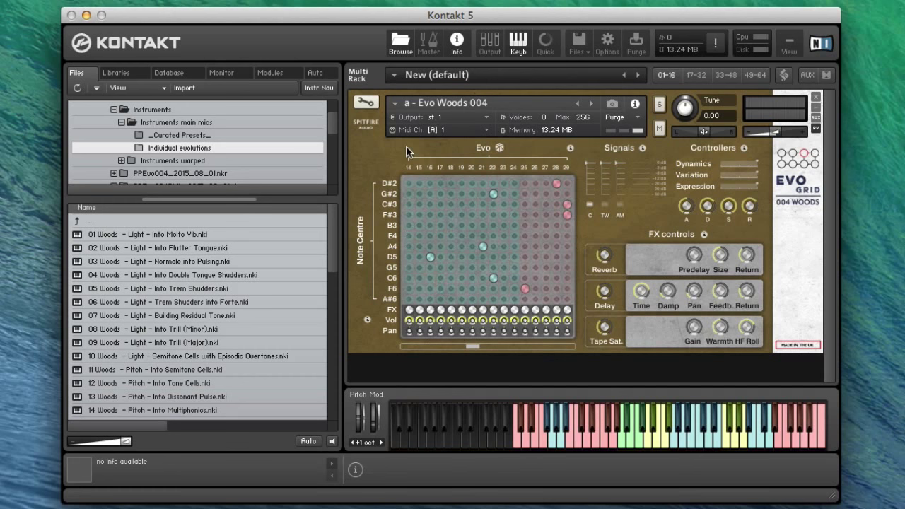
Place pegs in column 14 at B3, F#3, C#3, G#2 and D#2.
left_click(410, 225)
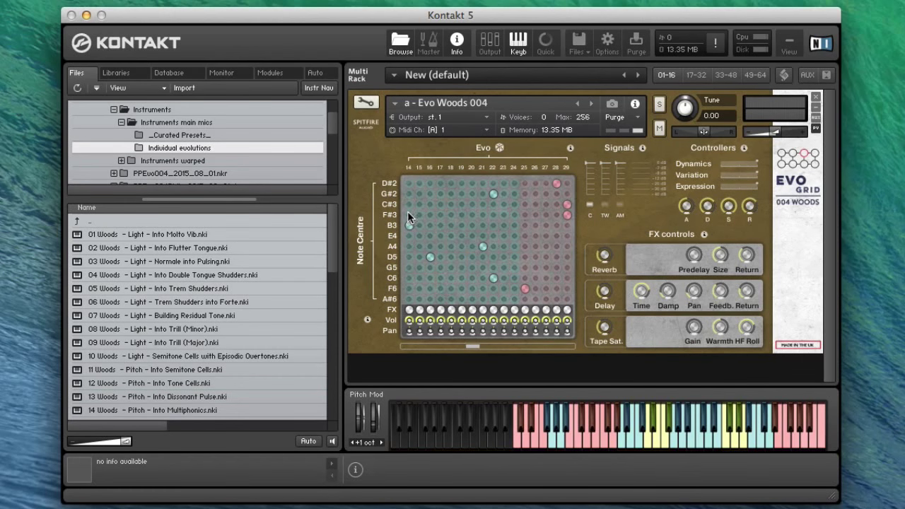
left_click(409, 214)
left_click(408, 204)
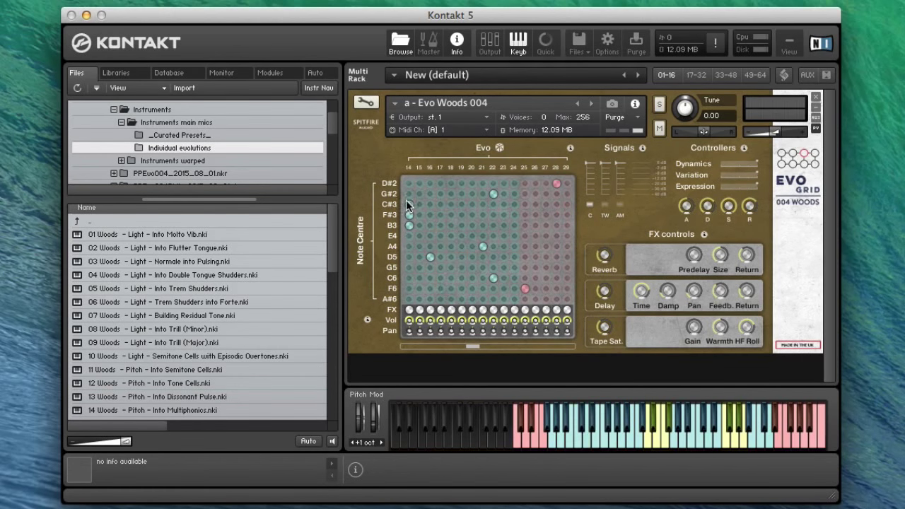
left_click(409, 194)
left_click(409, 183)
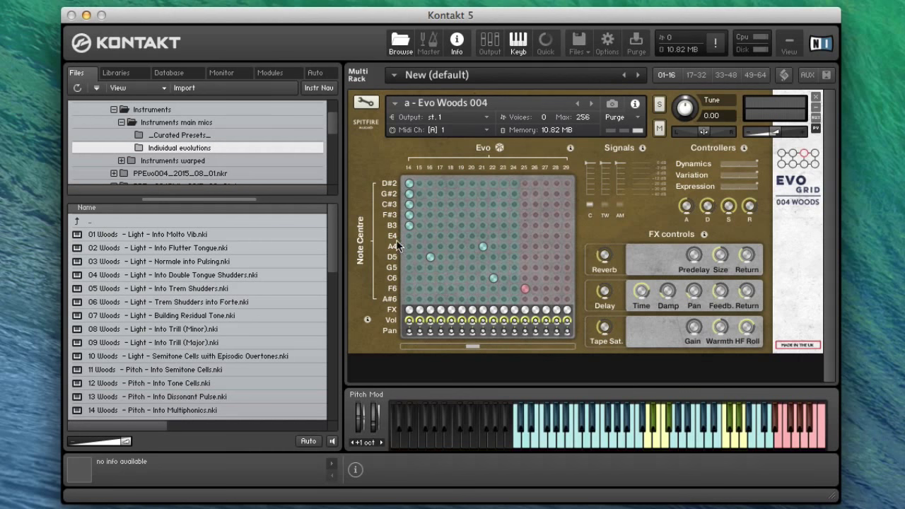
Place pegs in column 15 at E4, A4, D5, G5, C6, F6 and A#6.
left_click(420, 236)
left_click(419, 246)
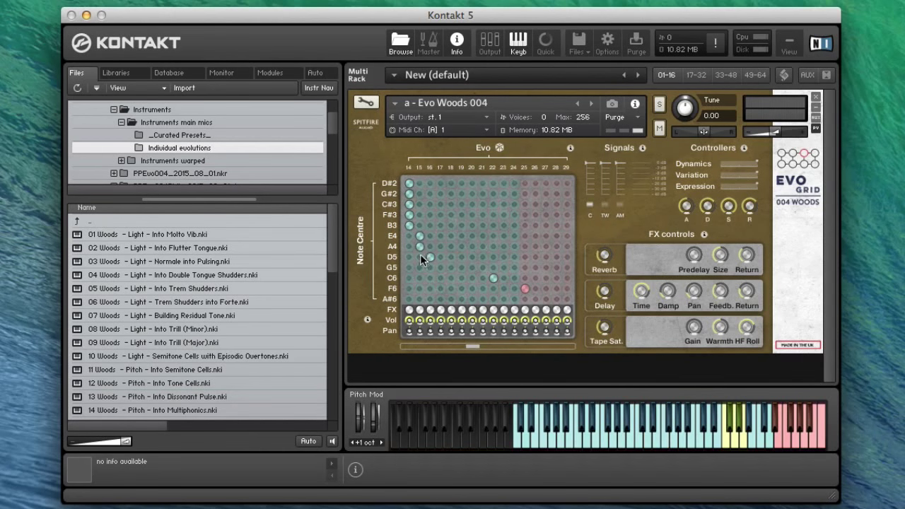
left_click(419, 257)
left_click(420, 267)
left_click(420, 278)
left_click(419, 288)
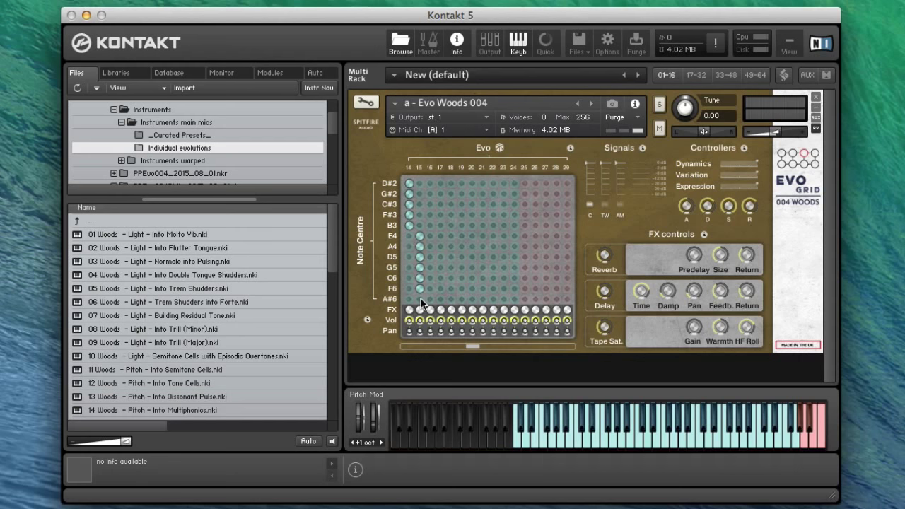
left_click(420, 299)
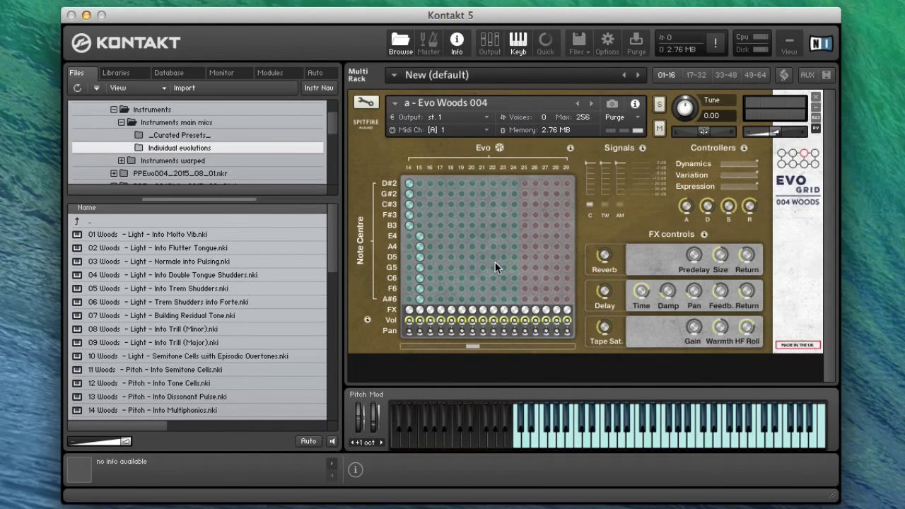